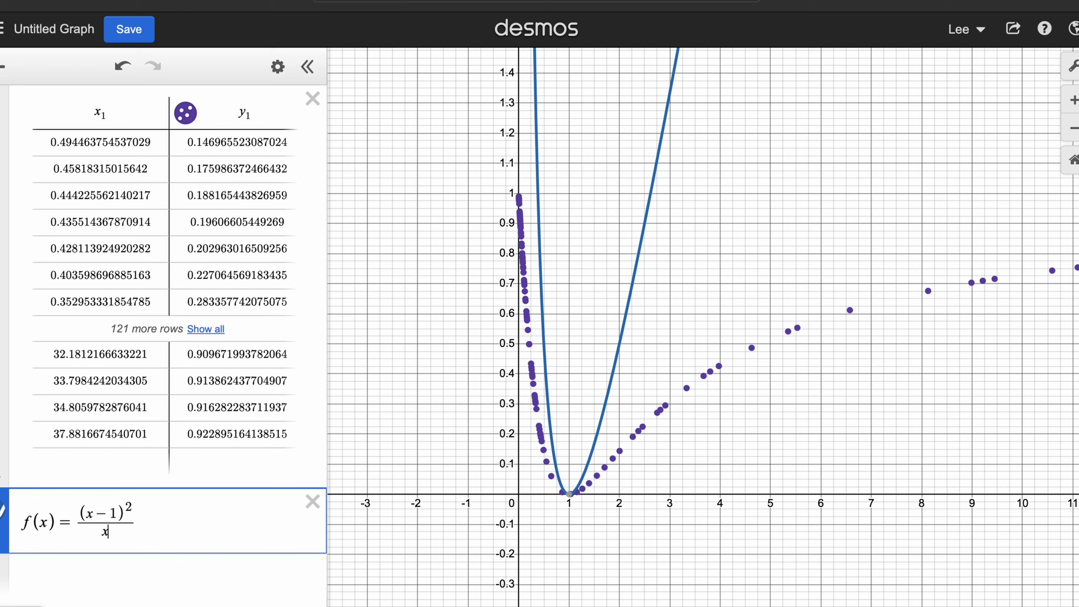
Square the x in the denominator of f(x) and add 1, making the function (x − 1)² / (x² + 1)
{"action": "type", "text": "^2"}
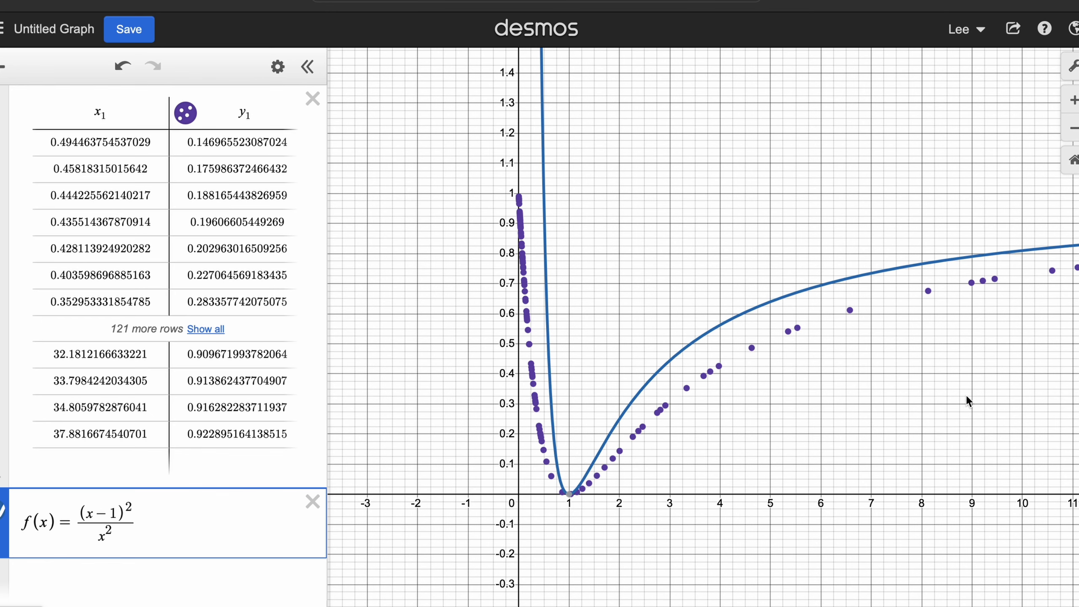
{"action": "left_click_drag", "start_coordinate": [965, 397], "coordinate": [830, 400]}
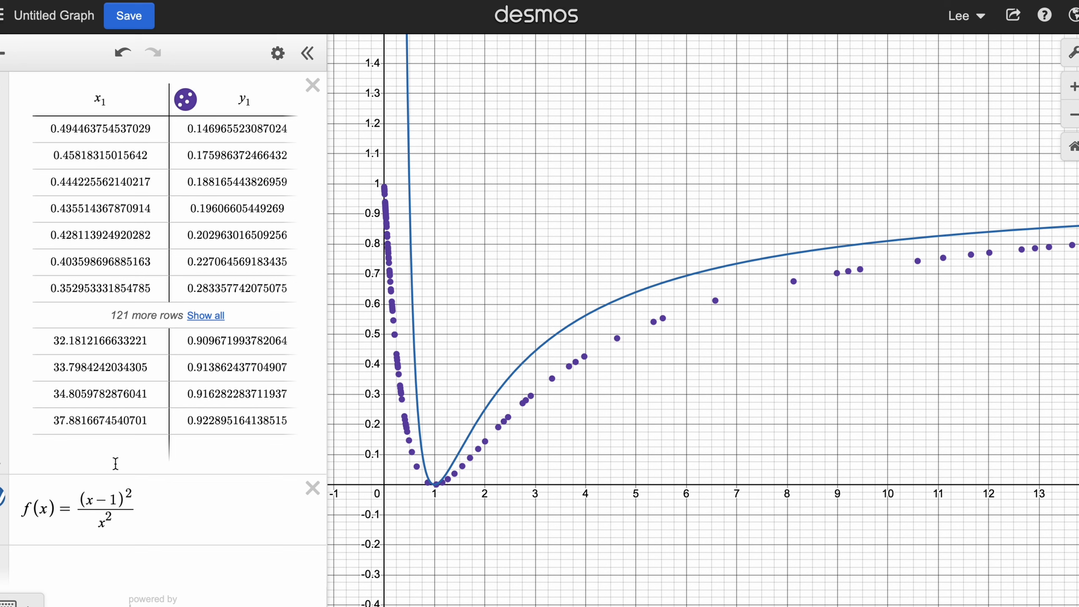
{"action": "left_click_drag", "start_coordinate": [133, 495], "coordinate": [115, 500]}
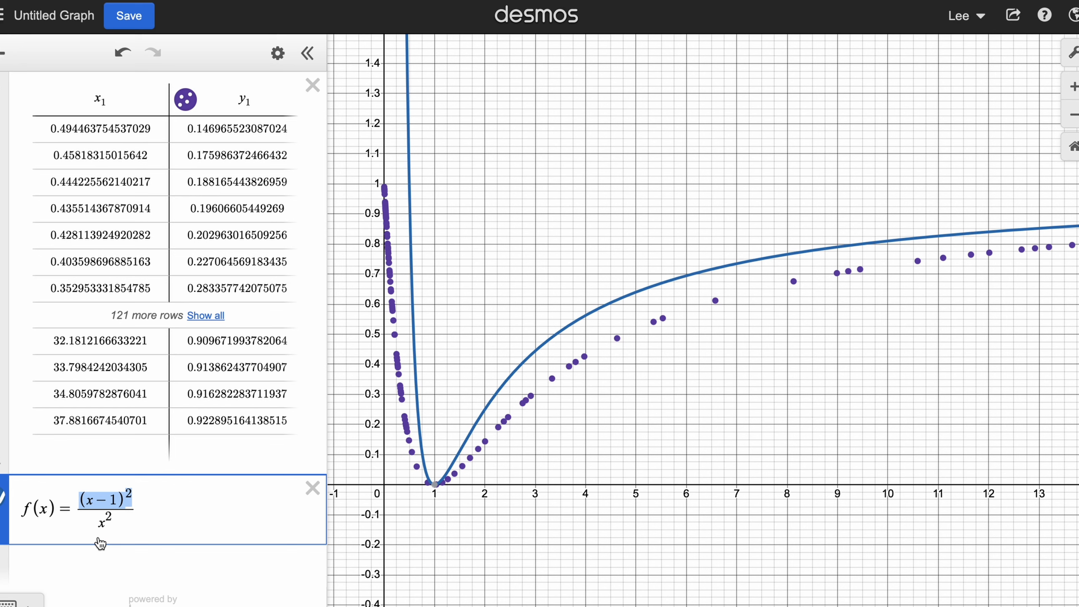
{"action": "left_click", "coordinate": [111, 518]}
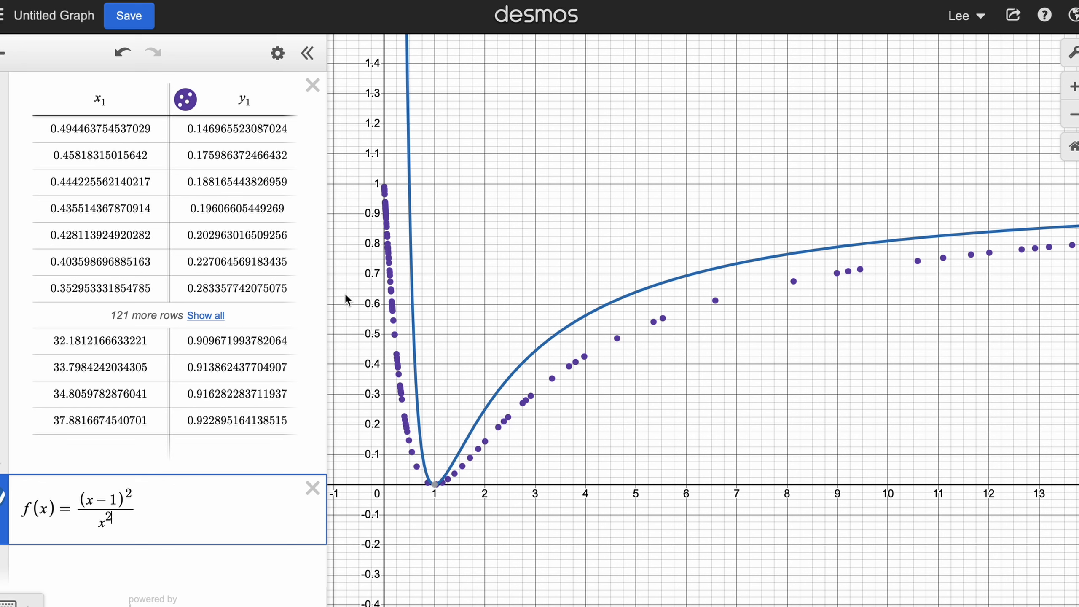
{"action": "type", "text": "+1"}
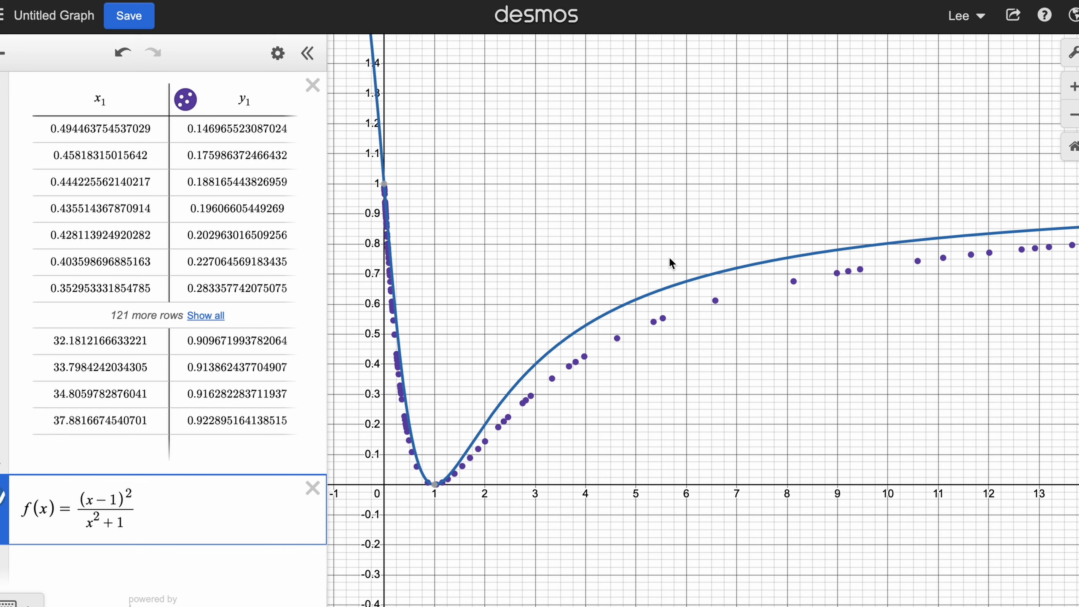
{"action": "mouse_move", "coordinate": [385, 189]}
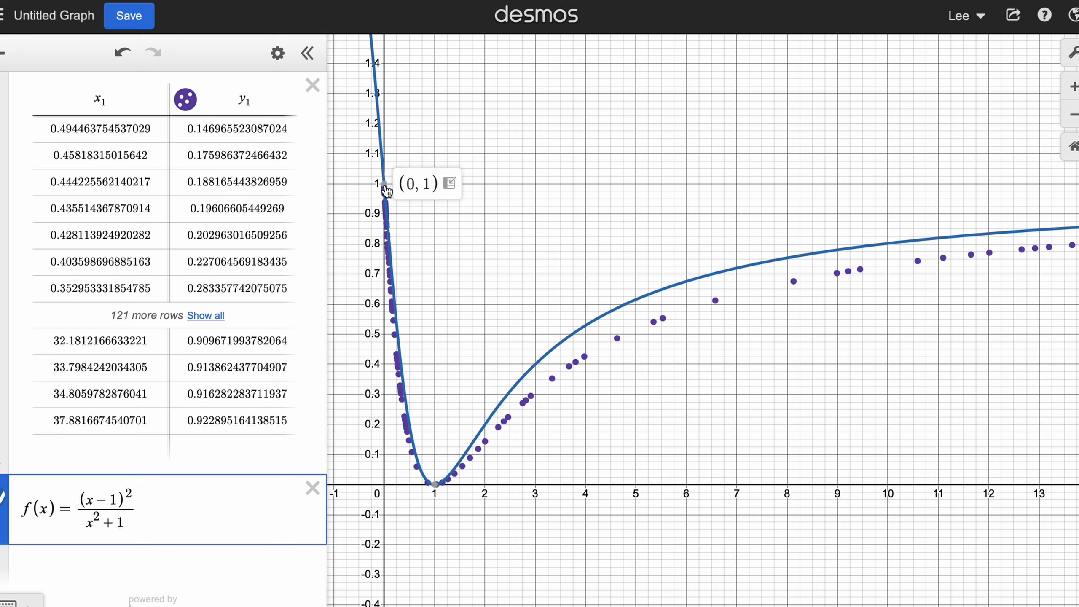
{"action": "mouse_move", "coordinate": [436, 484]}
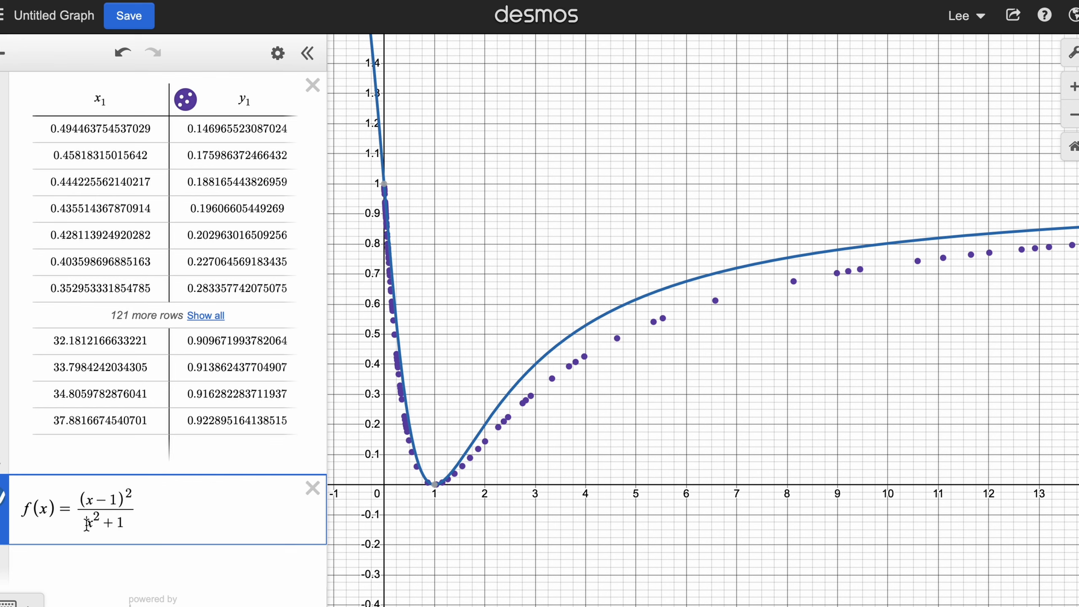
Try a coefficient a in front of x² in the denominator, with a slider for a adjusted to 1.1
{"action": "type", "text": "a"}
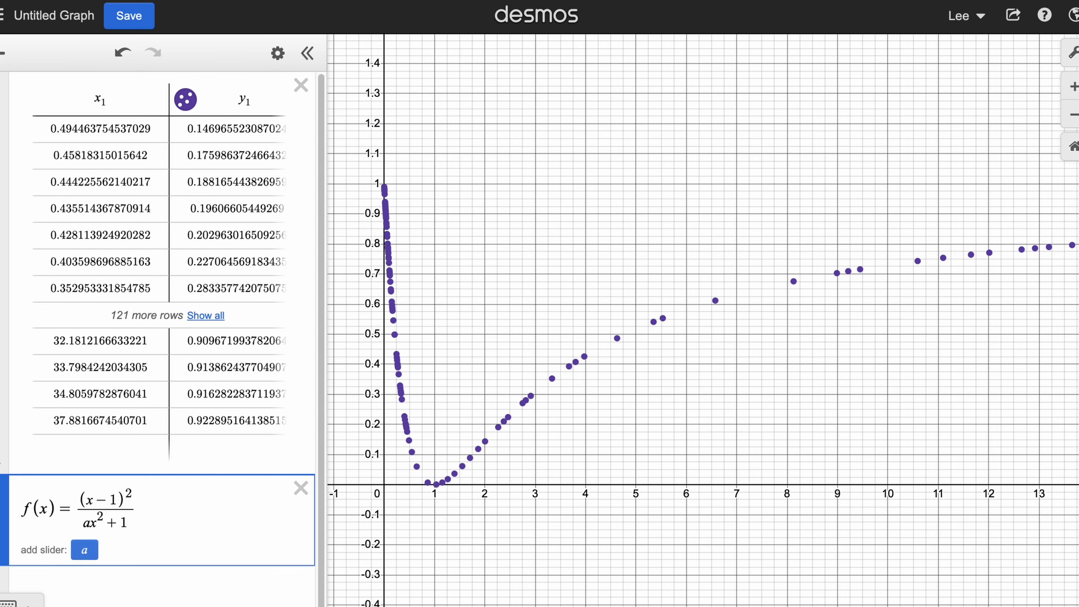
{"action": "left_click", "coordinate": [84, 548]}
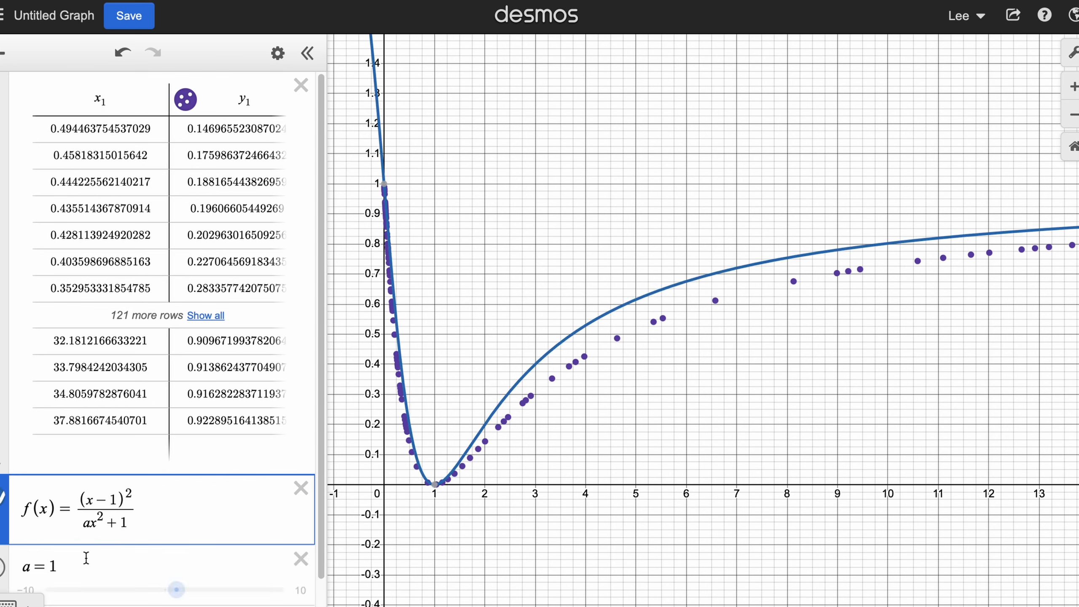
{"action": "left_click", "coordinate": [170, 590]}
{"action": "left_click_drag", "start_coordinate": [171, 589], "coordinate": [182, 597]}
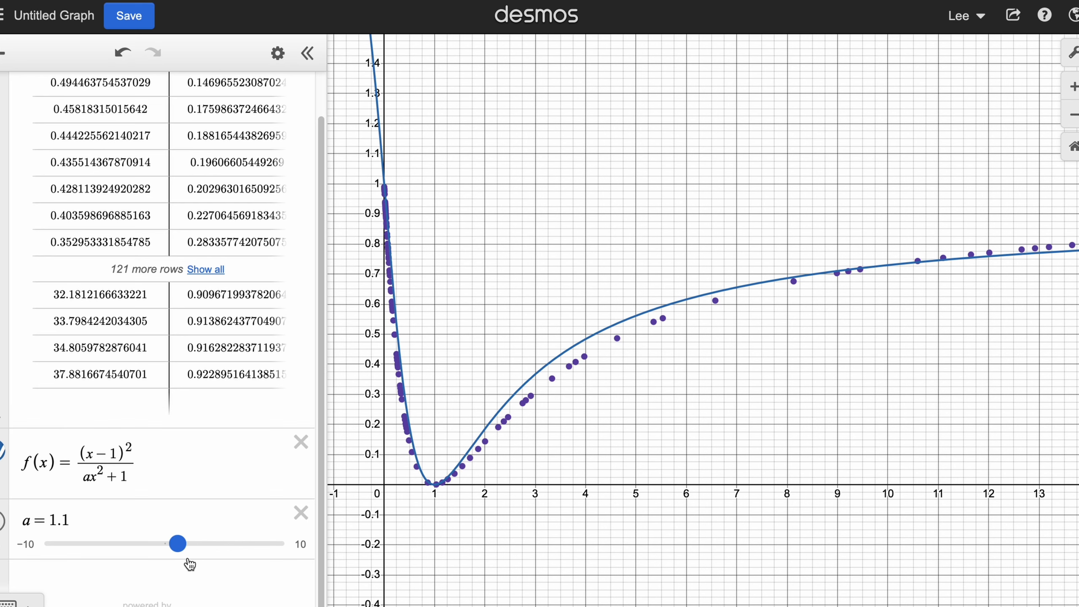
Delete the a slider and remove the coefficient a from the denominator of f(x)
{"action": "left_click", "coordinate": [301, 512]}
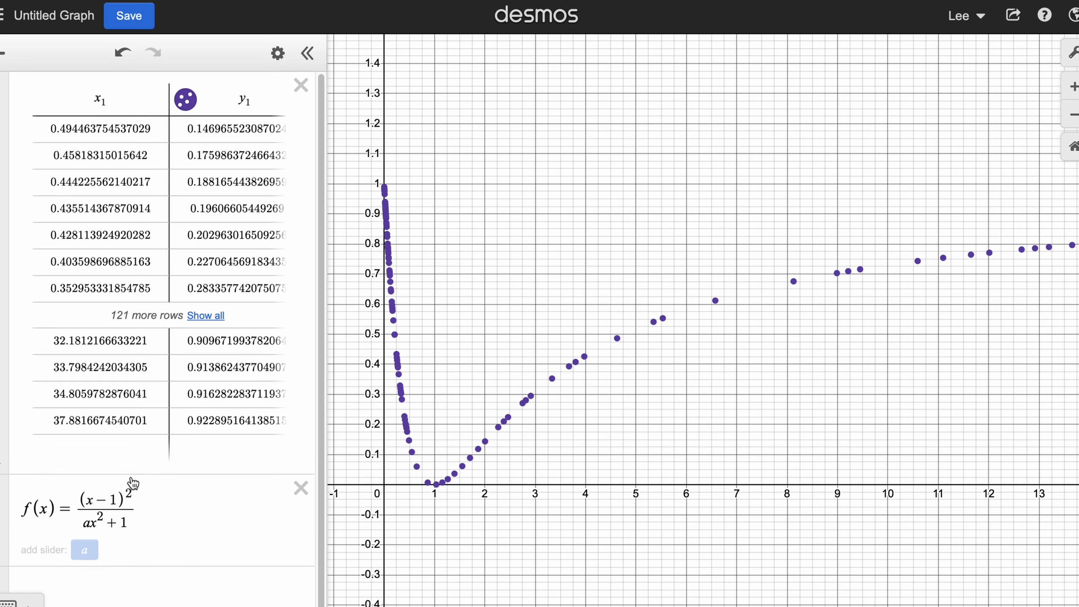
{"action": "left_click", "coordinate": [91, 522]}
{"action": "key", "text": "BackSpace"}
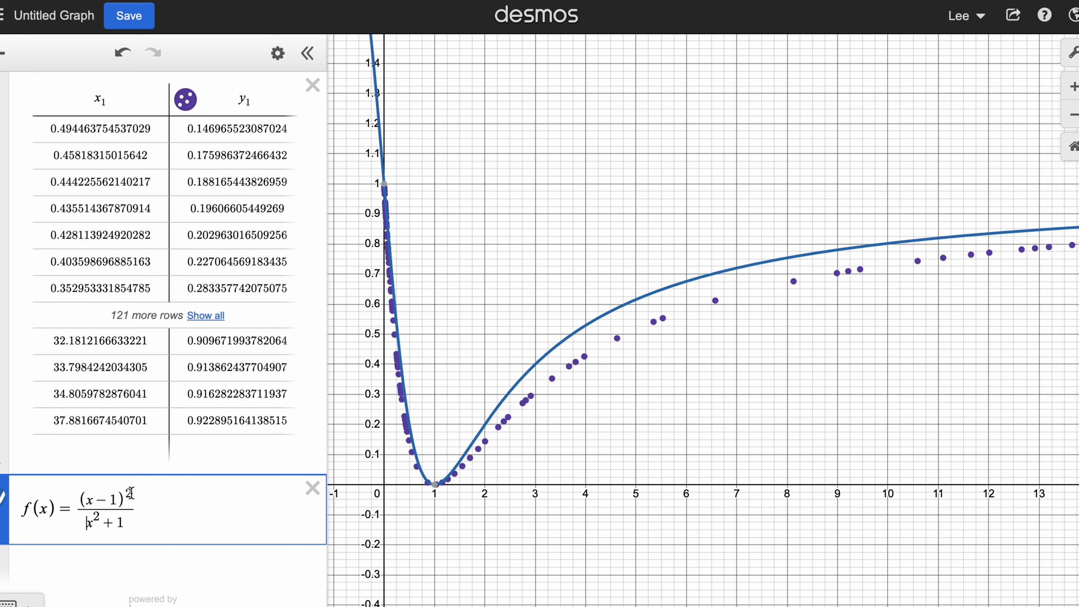
Insert an x term into the denominator, making it x² + x + 1, and check the curve against the plotted points
{"action": "left_click_drag", "start_coordinate": [131, 494], "coordinate": [114, 497]}
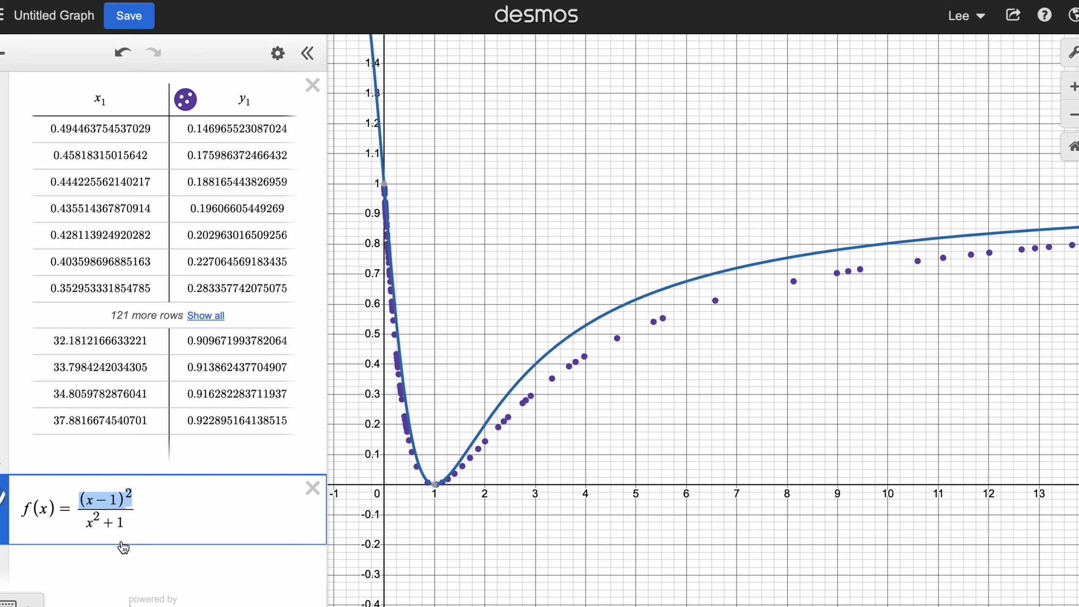
{"action": "left_click", "coordinate": [118, 525]}
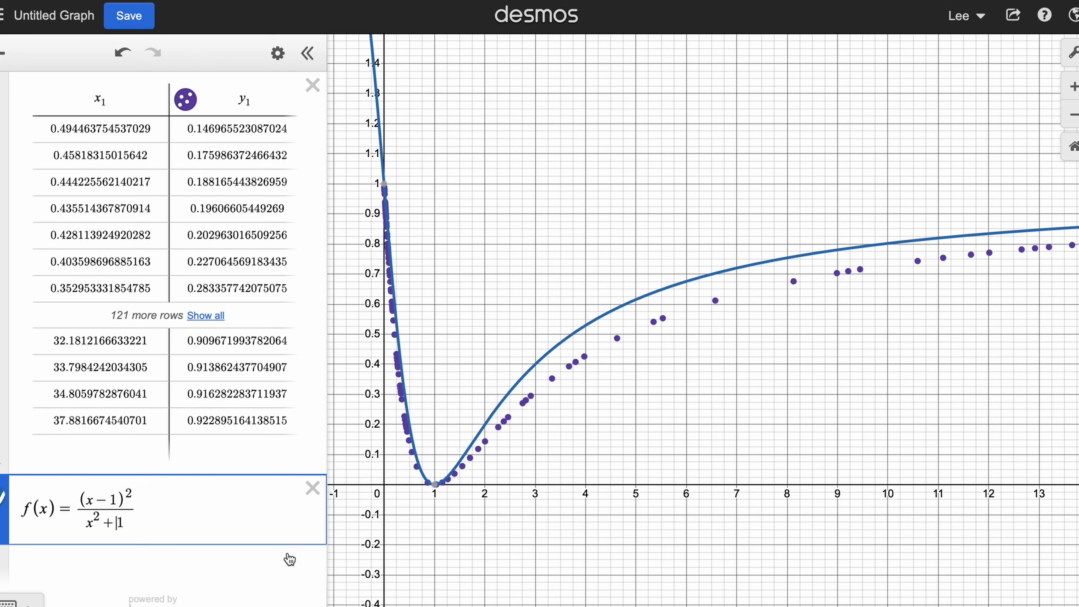
{"action": "type", "text": "x+"}
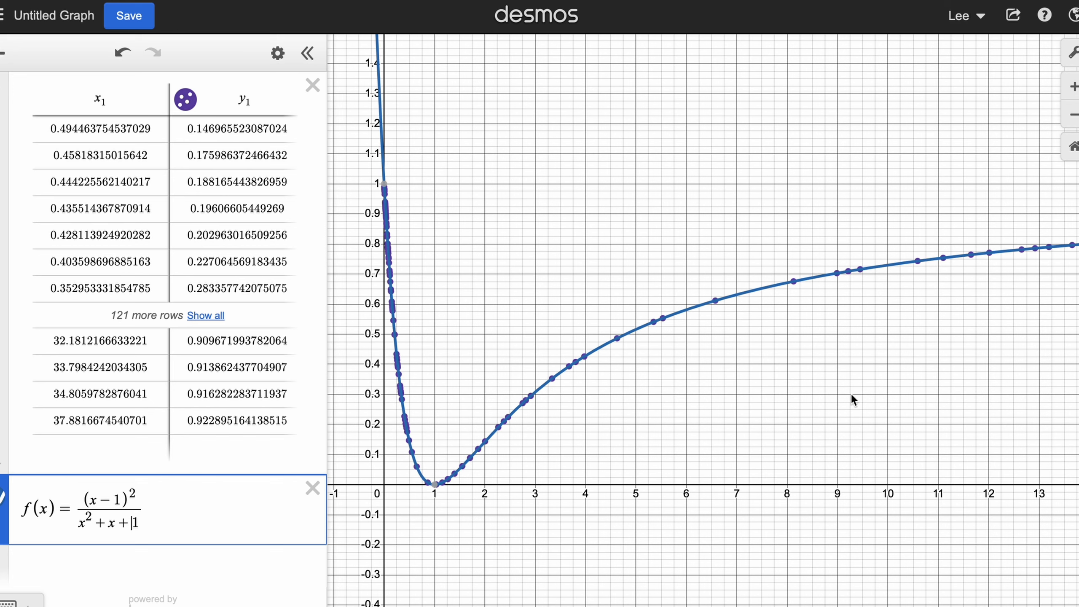
{"action": "left_click_drag", "start_coordinate": [855, 400], "coordinate": [436, 410]}
{"action": "left_click_drag", "start_coordinate": [859, 371], "coordinate": [438, 389]}
{"action": "left_click_drag", "start_coordinate": [938, 355], "coordinate": [866, 342]}
{"action": "left_click_drag", "start_coordinate": [368, 361], "coordinate": [686, 330]}
{"action": "mouse_move", "coordinate": [411, 360]}
{"action": "left_mouse_down"}
{"action": "mouse_move", "coordinate": [679, 319]}
{"action": "mouse_move", "coordinate": [671, 336]}
{"action": "left_mouse_up"}
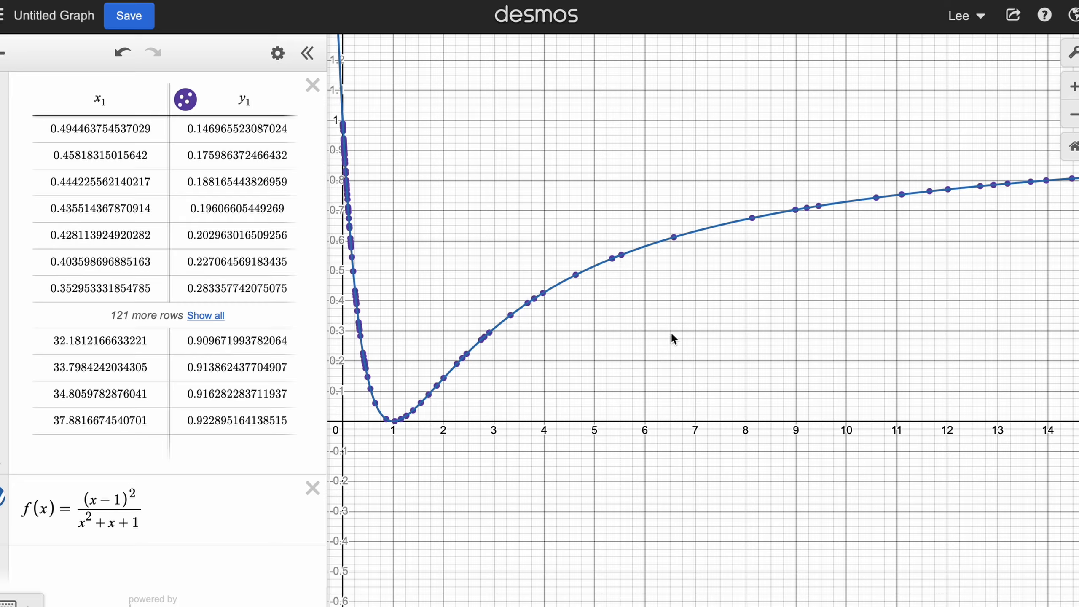
{"action": "mouse_move", "coordinate": [512, 354]}
{"action": "left_mouse_down"}
{"action": "mouse_move", "coordinate": [582, 352]}
{"action": "mouse_move", "coordinate": [638, 408]}
{"action": "mouse_move", "coordinate": [636, 386]}
{"action": "mouse_move", "coordinate": [610, 389]}
{"action": "left_mouse_up"}
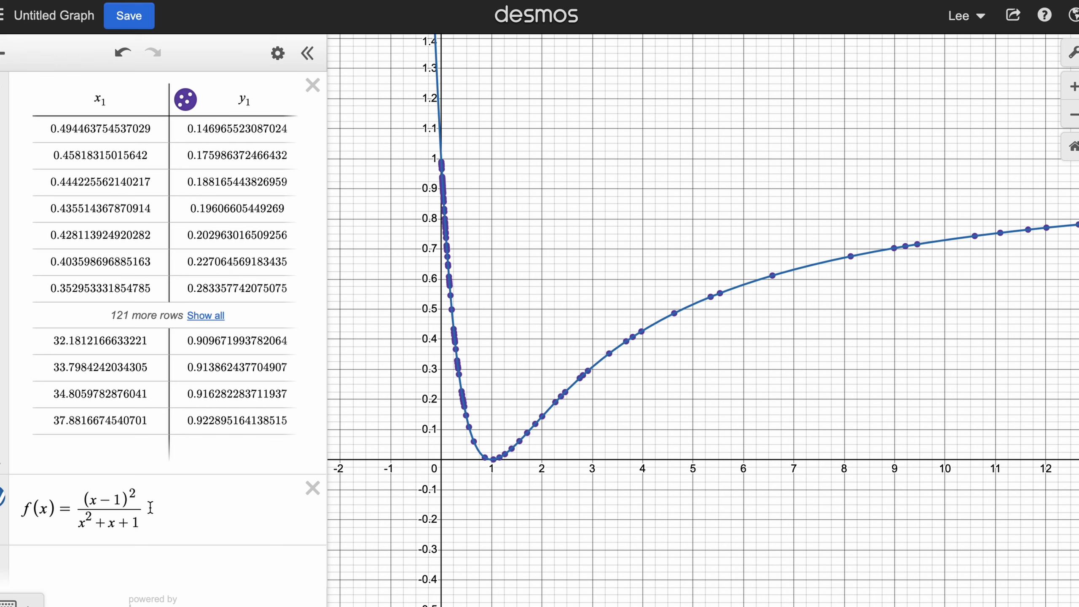
Evaluate f(1/2) in a new expression below the function and show the result as a fraction
{"action": "left_click", "coordinate": [113, 562]}
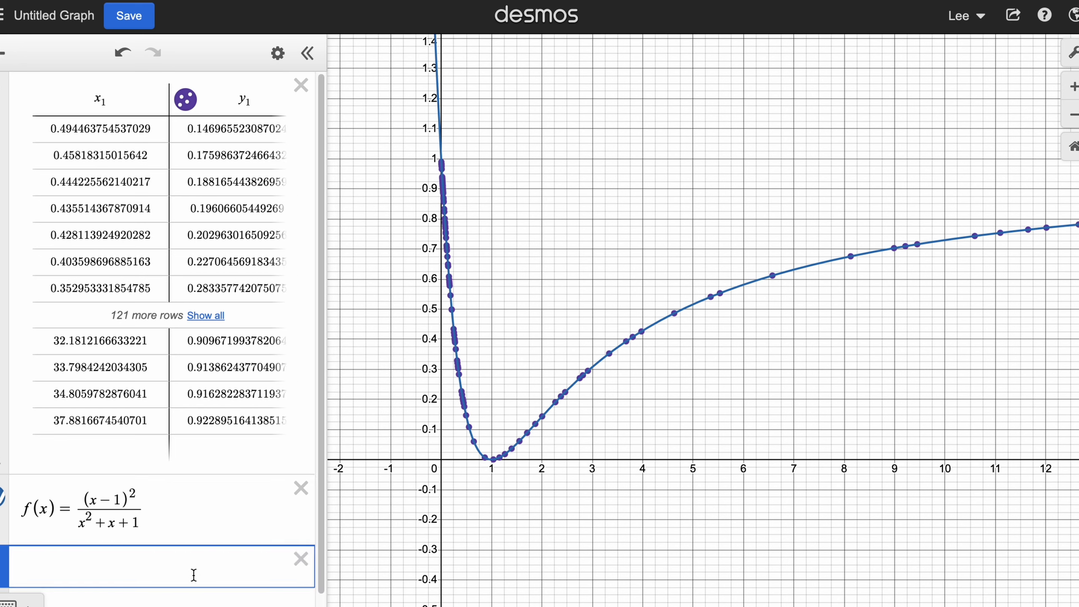
{"action": "type", "text": "f(1"}
{"action": "type", "text": "/(2"}
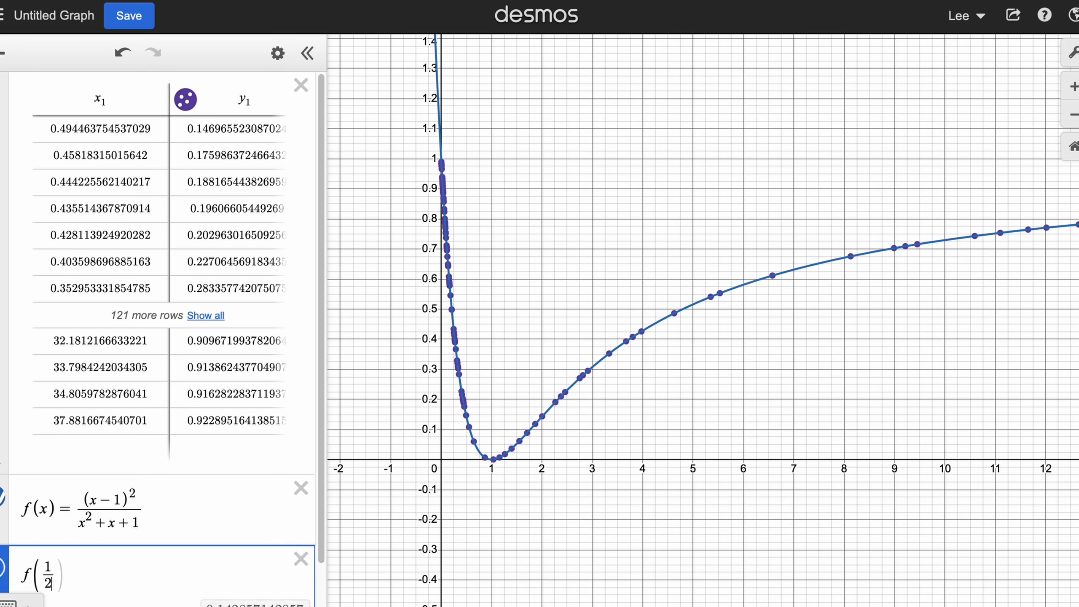
{"action": "type", "text": ")"}
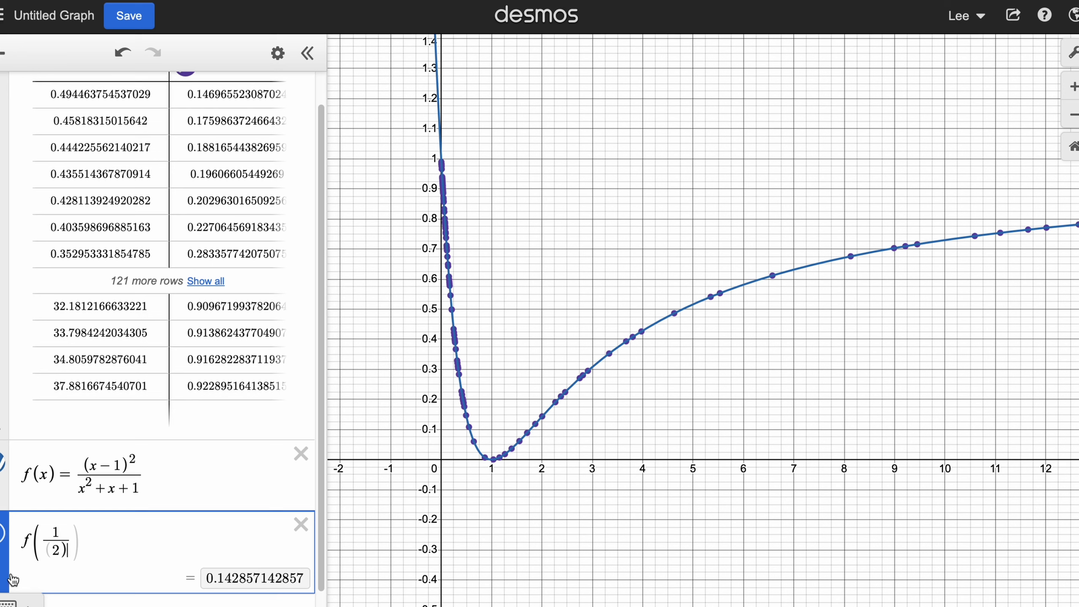
{"action": "left_click", "coordinate": [293, 577]}
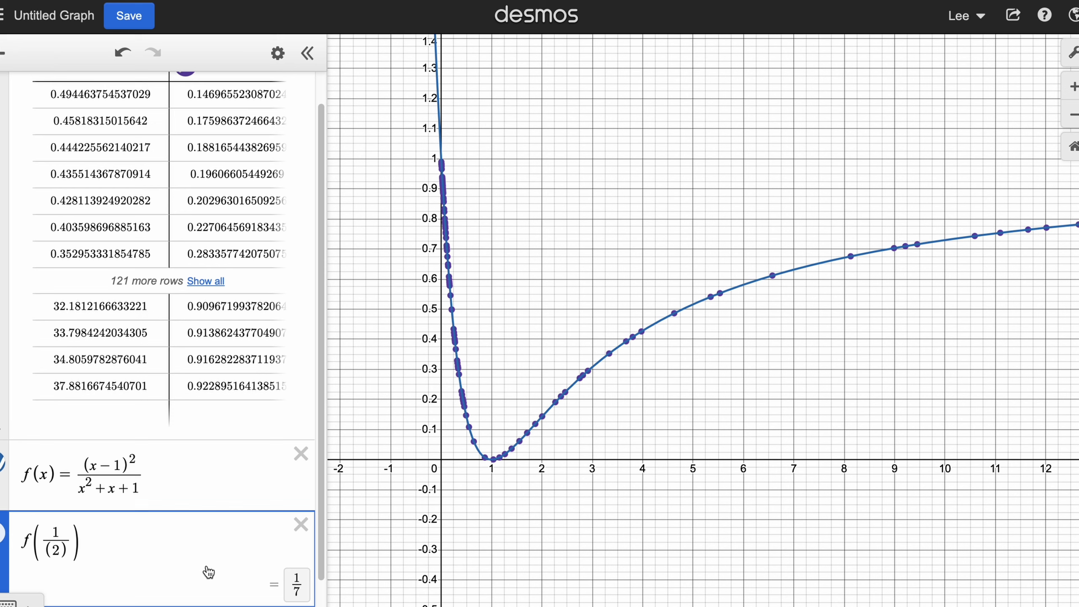
Replace the argument of the evaluated expression so that it reads f(2)
{"action": "key", "text": "BackSpace"}
{"action": "key", "text": "BackSpace"}
{"action": "key", "text": "BackSpace"}
{"action": "key", "text": "BackSpace"}
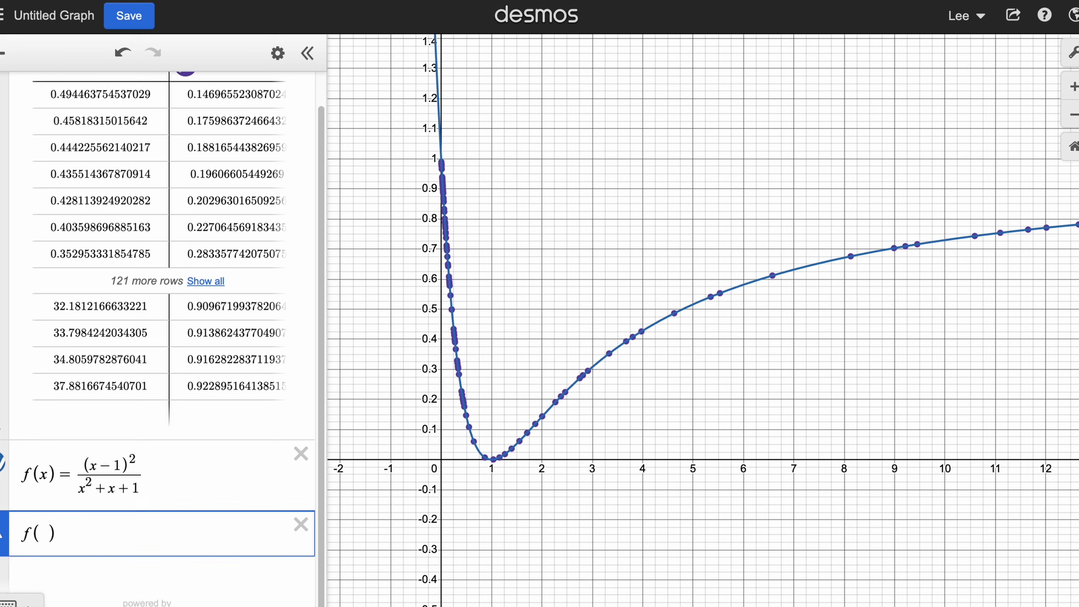
{"action": "type", "text": "2"}
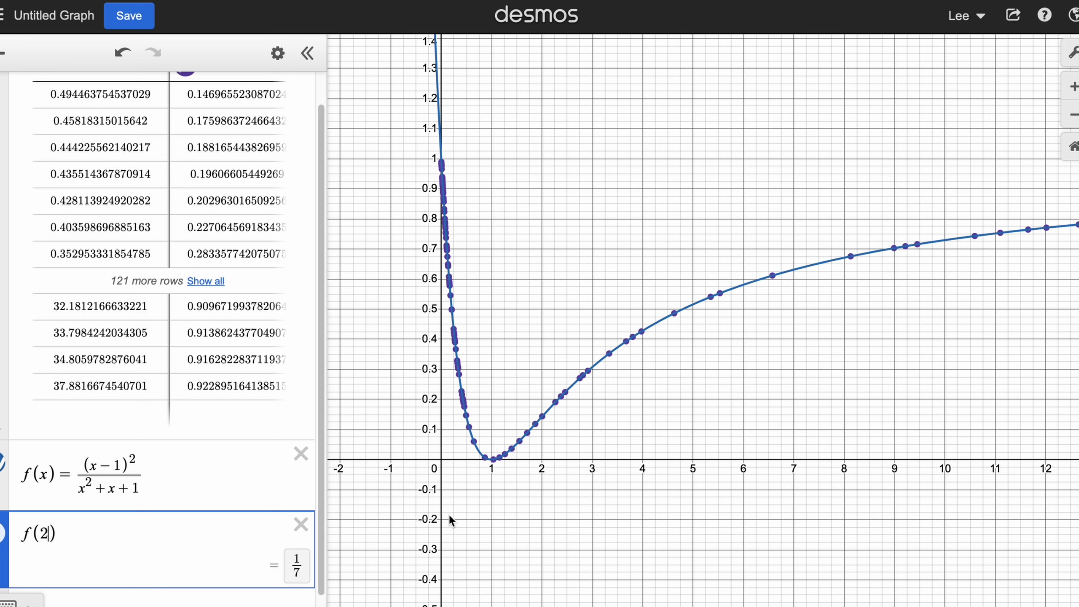
Switch to the GeoGebra triangle construction and move point Z along side AC toward C, to a side ratio of about 0.334
{"action": "left_click", "coordinate": [594, 591]}
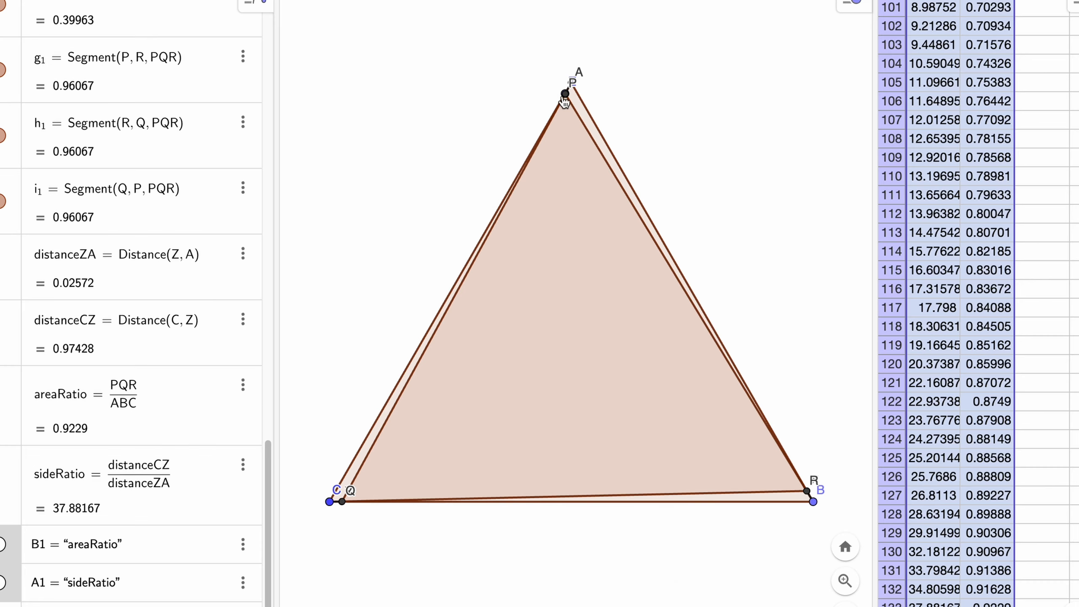
{"action": "left_click_drag", "start_coordinate": [565, 97], "coordinate": [412, 414]}
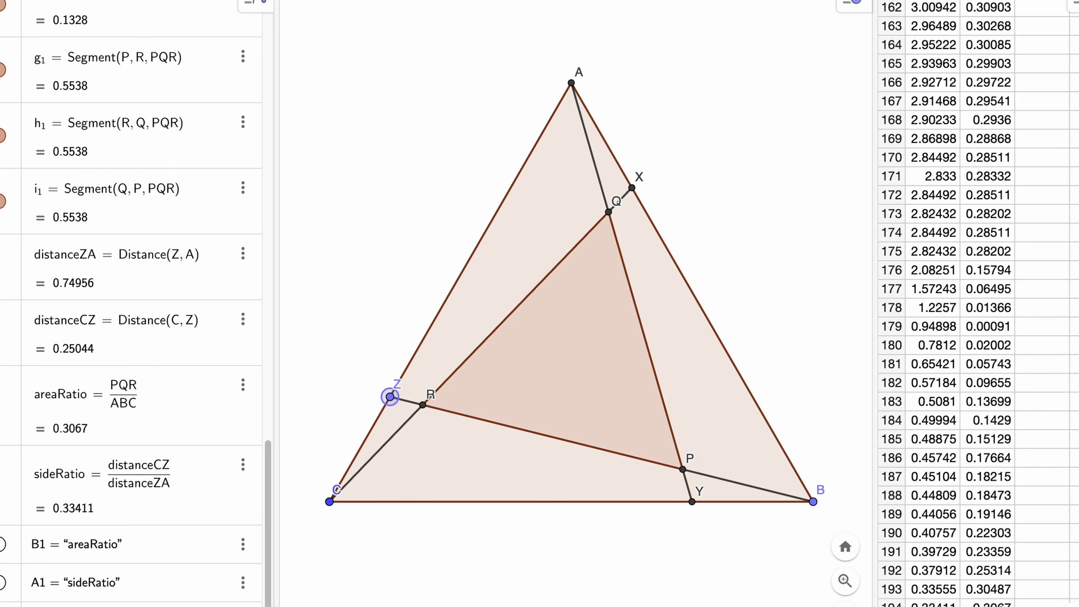
Switch back to the Desmos graph and change the evaluated expression to f(1/3)
{"action": "left_click", "coordinate": [234, 595]}
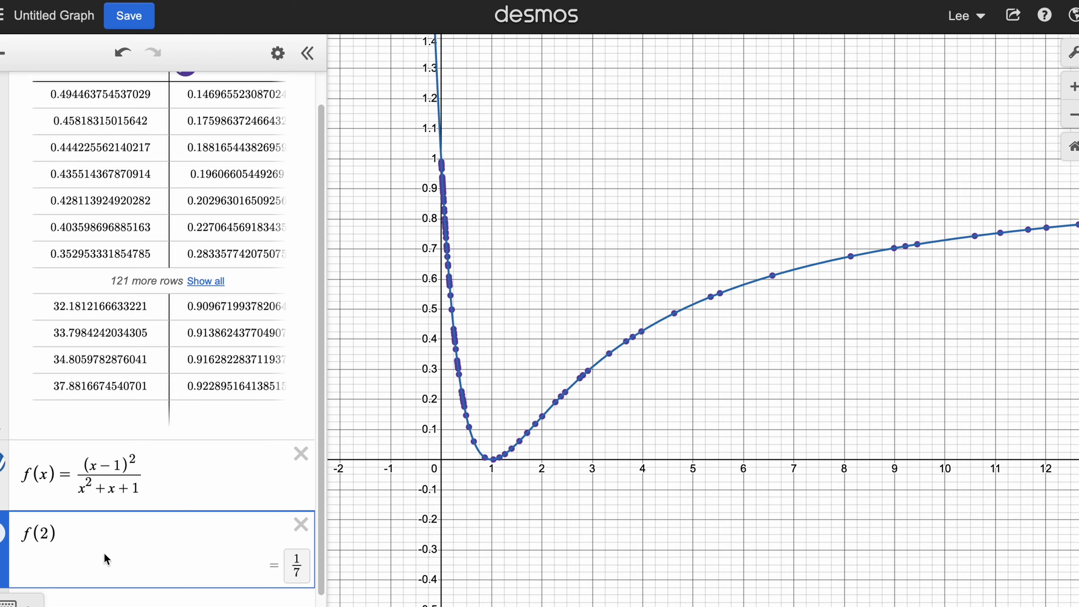
{"action": "key", "text": "BackSpace"}
{"action": "type", "text": "3"}
{"action": "key", "text": "BackSpace"}
{"action": "type", "text": "1/3"}
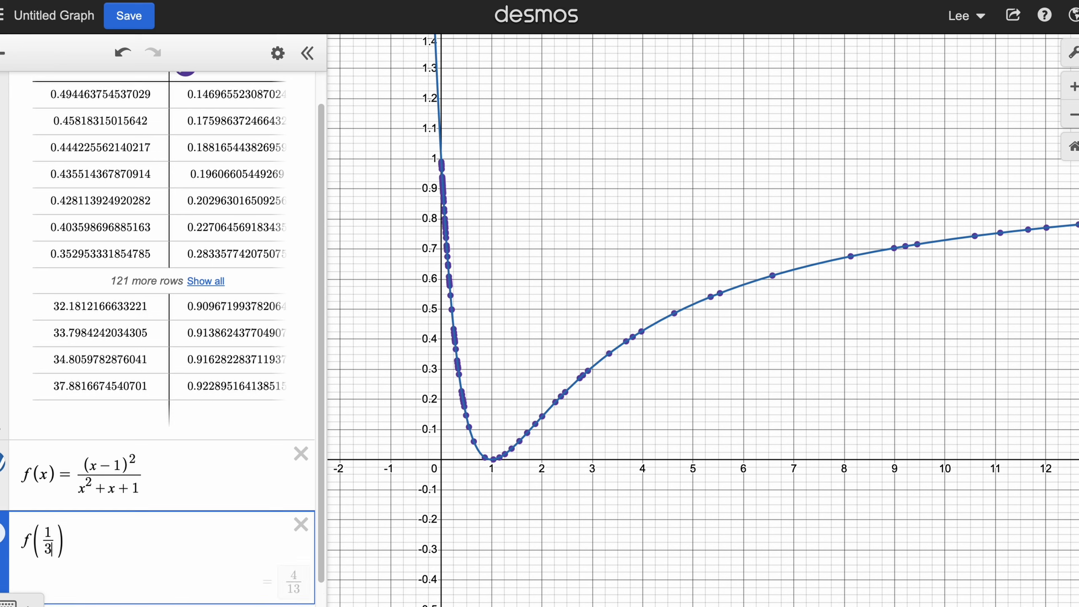